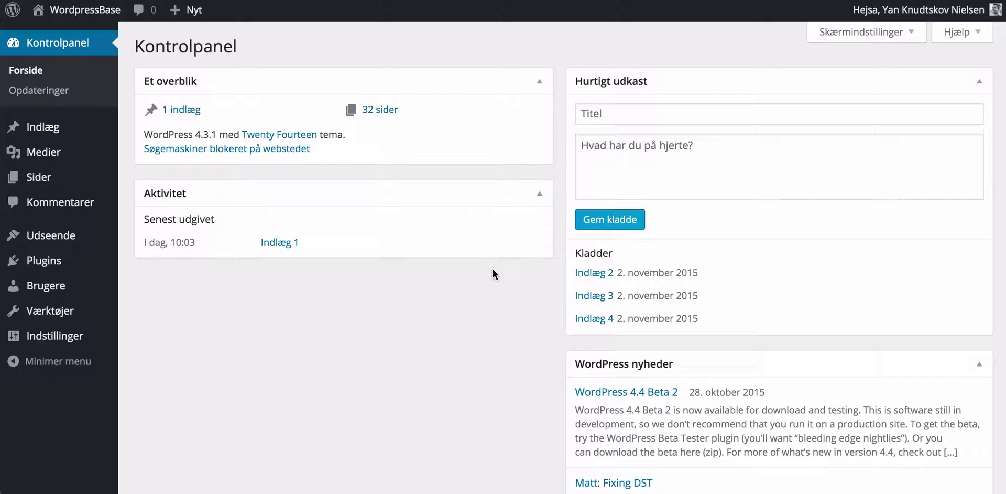
- Open the page for adding new plugins and search the plugin directory for "enhanced media library"
left_click(79, 152)
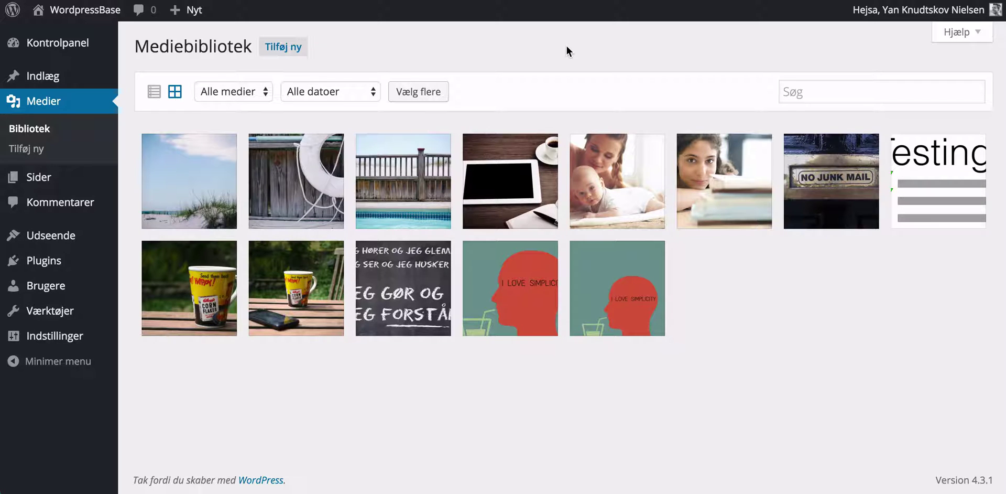
mouse_move(59, 266)
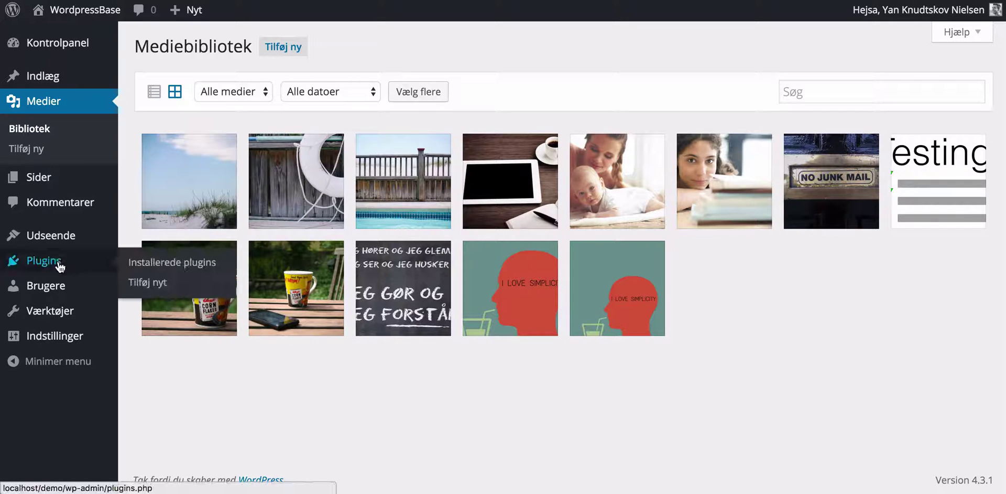
left_click(149, 282)
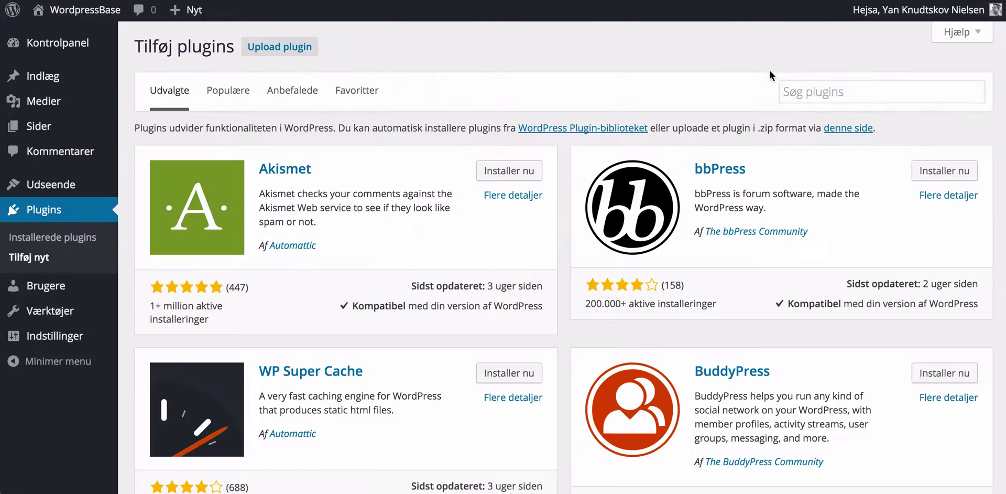
left_click(830, 87)
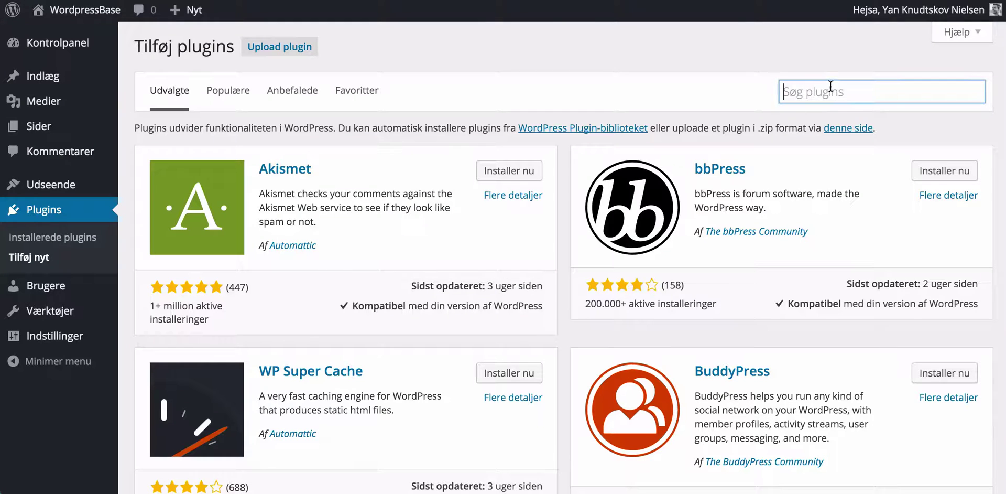
type("ec")
key("BackSpace")
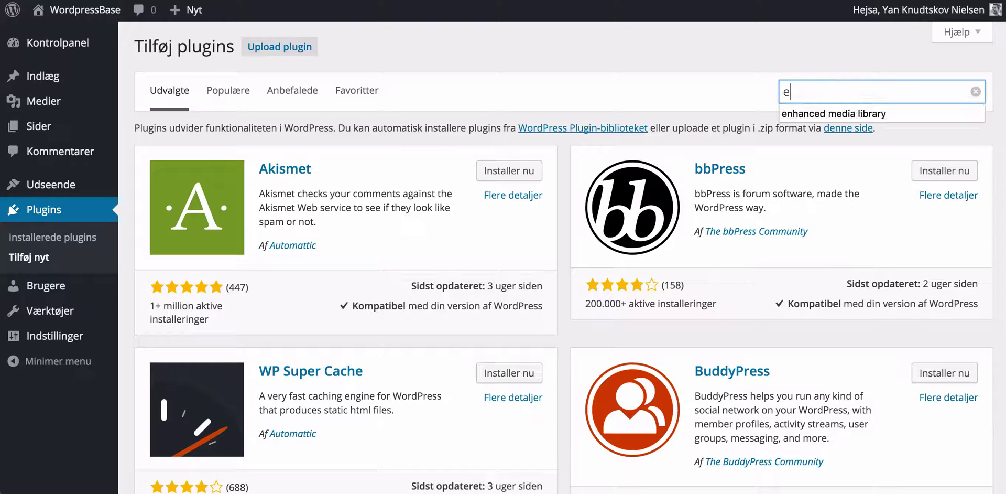
type("nh")
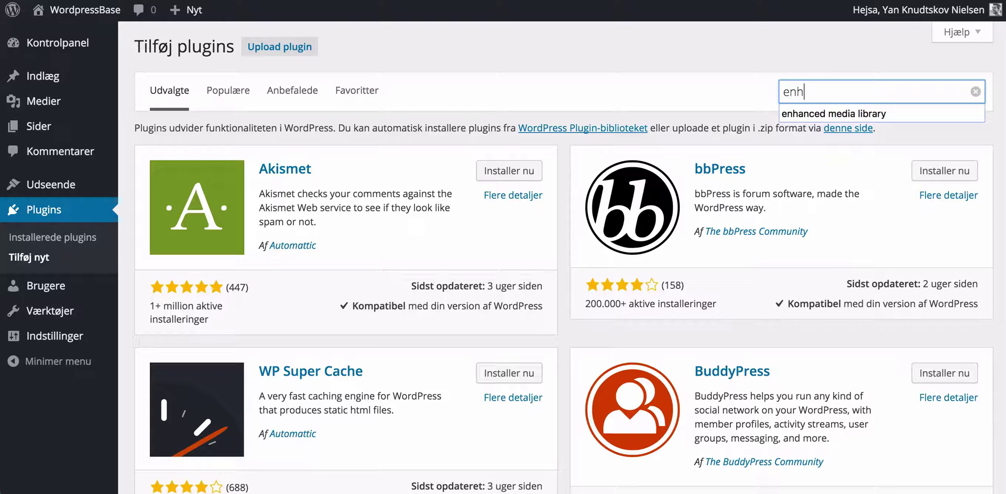
left_click(821, 113)
key("Return")
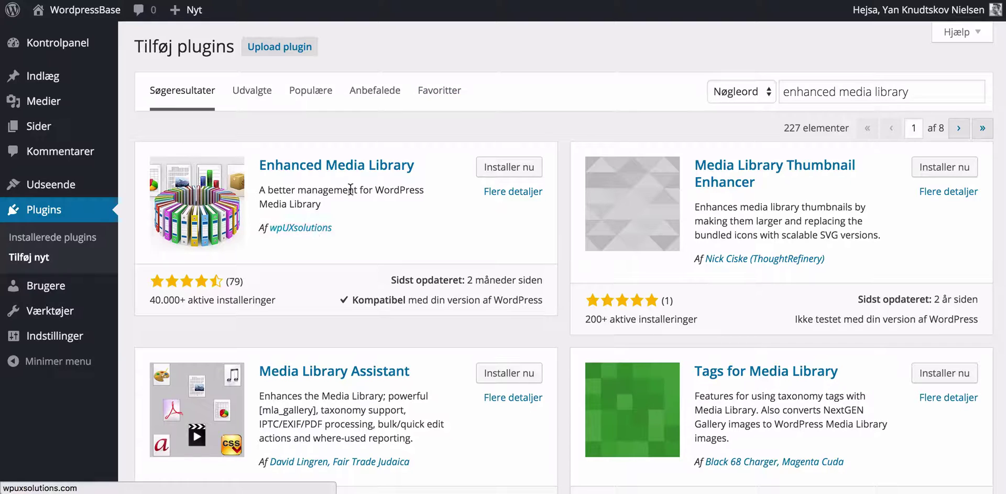
- Install and activate the Enhanced Media Library plugin
left_click(516, 171)
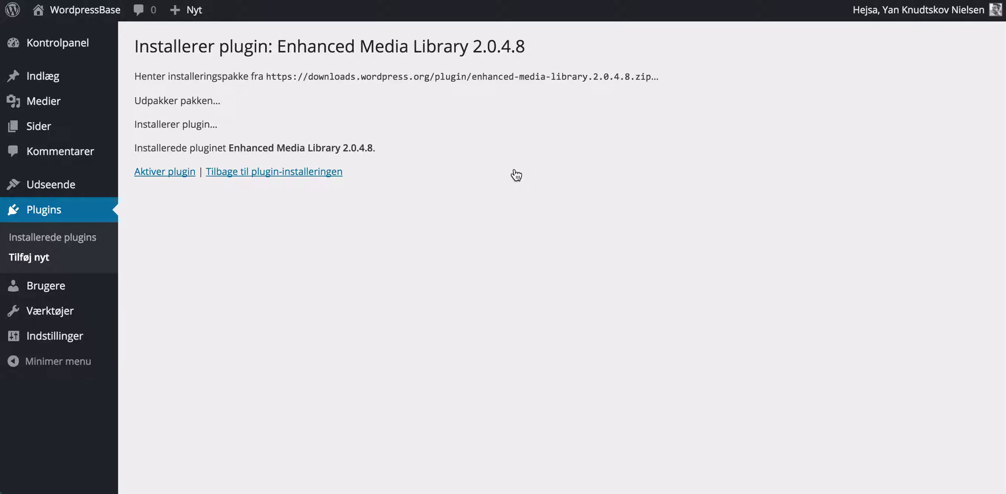
left_click(166, 172)
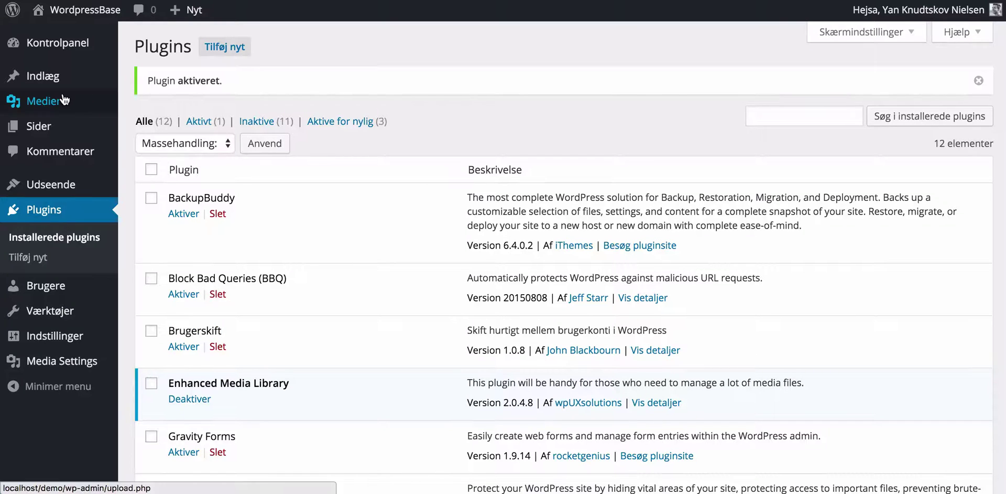
- Create two media categories named "Kategori 1" and "Strand" without a parent
mouse_move(59, 103)
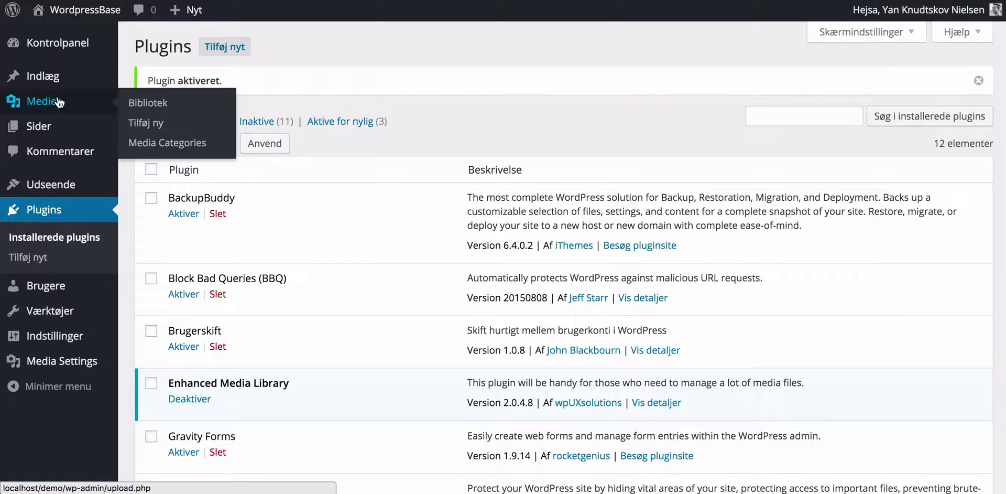
left_click(170, 153)
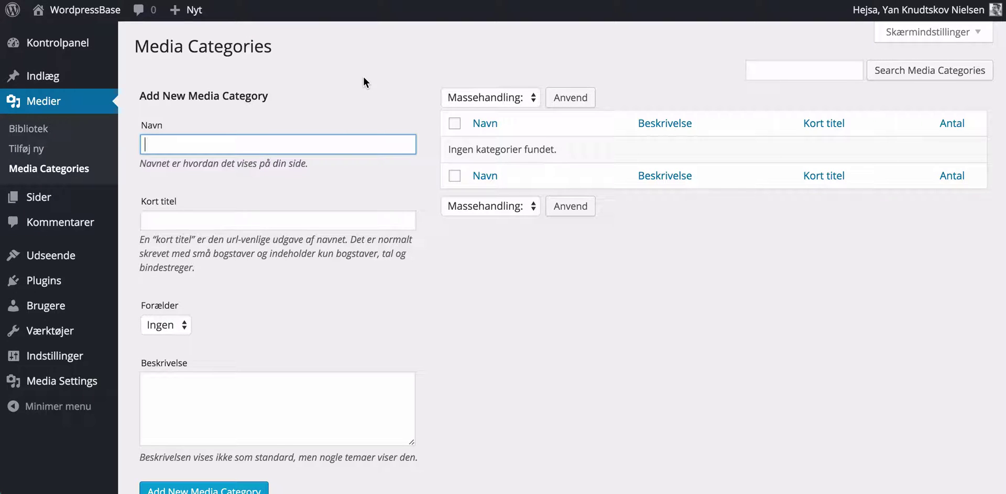
type("Kategori 1")
left_click(188, 487)
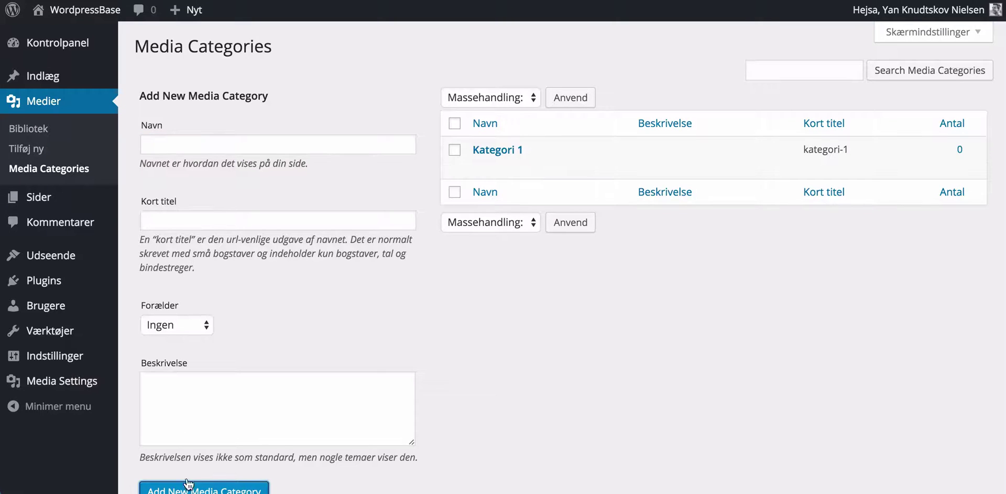
left_click(194, 144)
type("Stra")
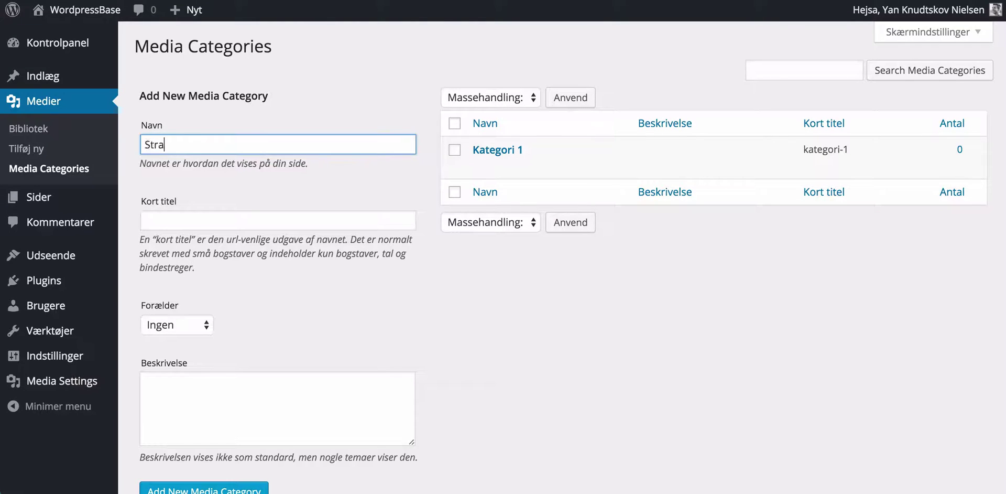
type("nd")
left_click(209, 489)
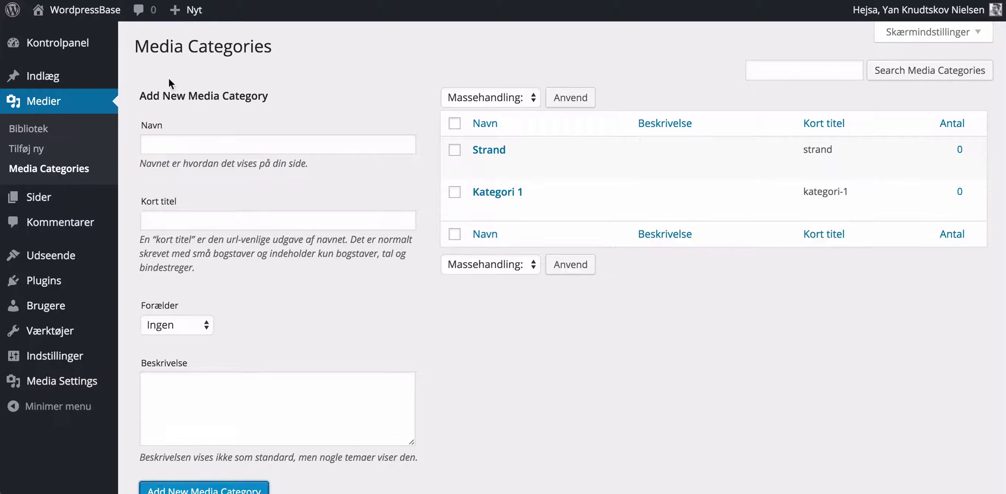
- Add two more media categories named "Børn" and "Kaffe" without a parent
left_click(163, 145)
type("Børn")
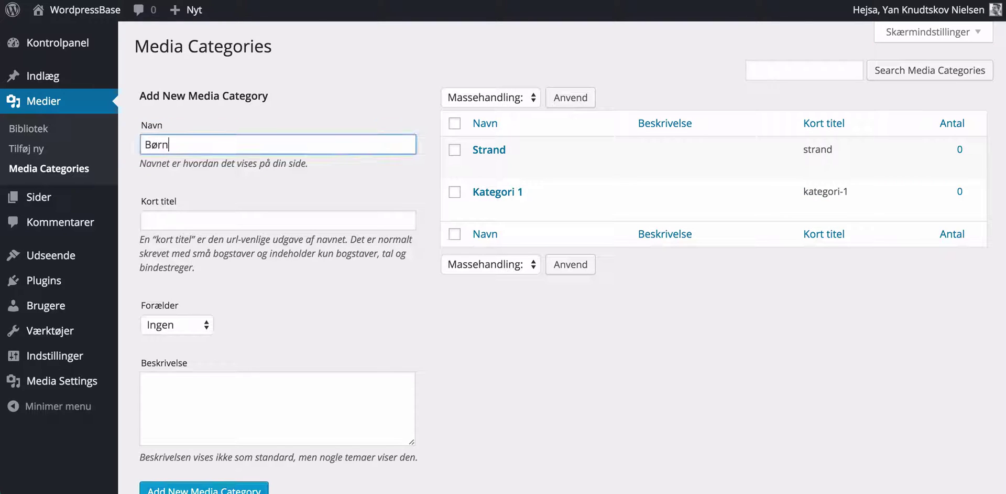
left_click(209, 489)
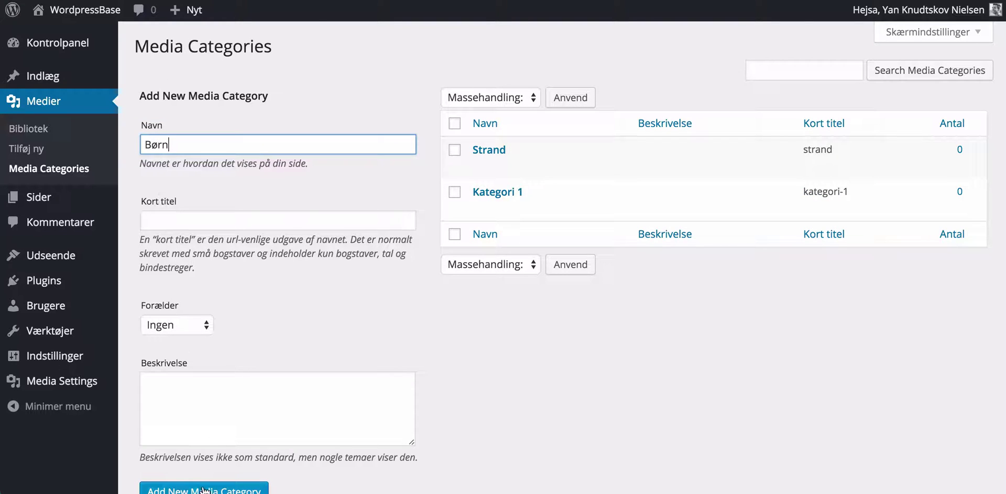
left_click(178, 150)
type("Kaffe")
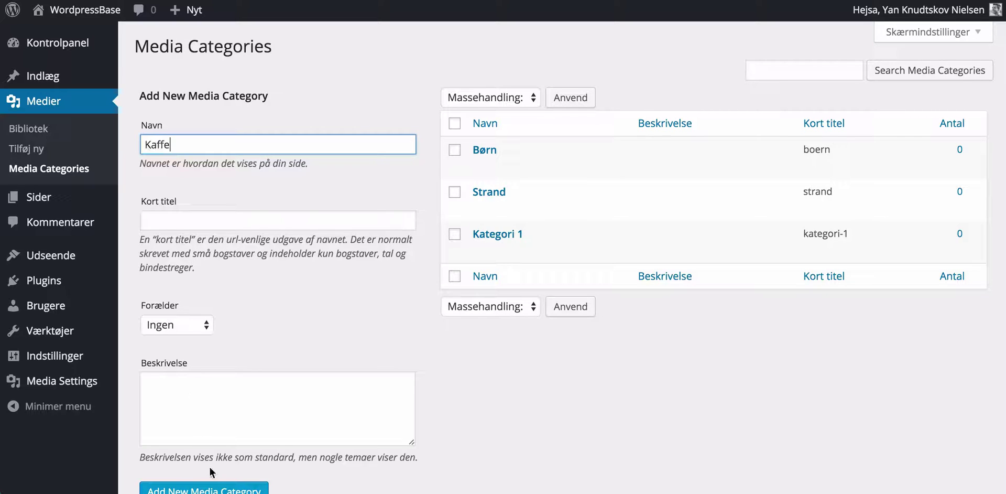
left_click(212, 488)
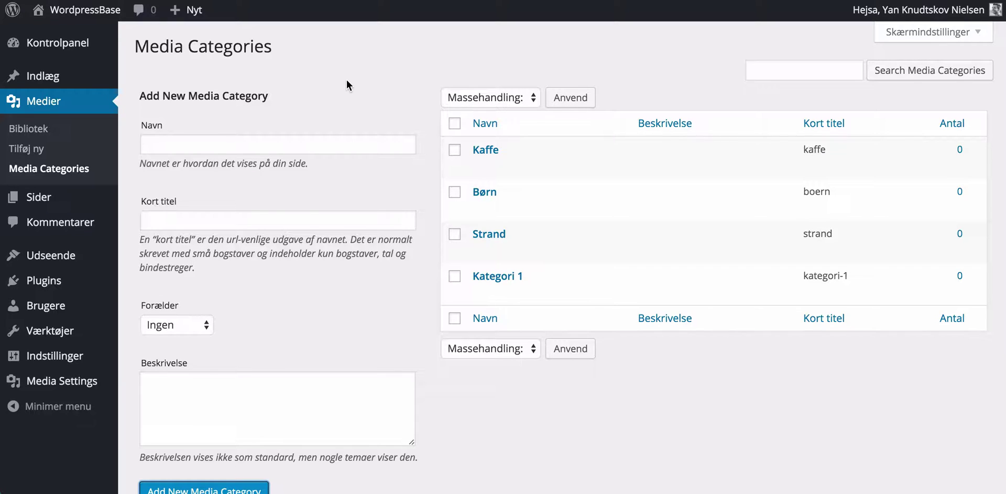
- Open the media library and view the options of the media category filter
left_click(45, 131)
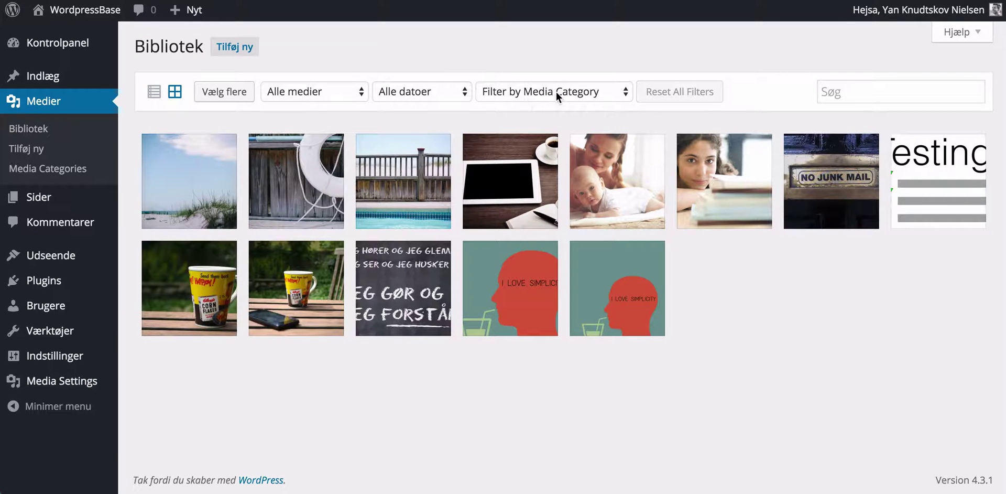
left_click(536, 90)
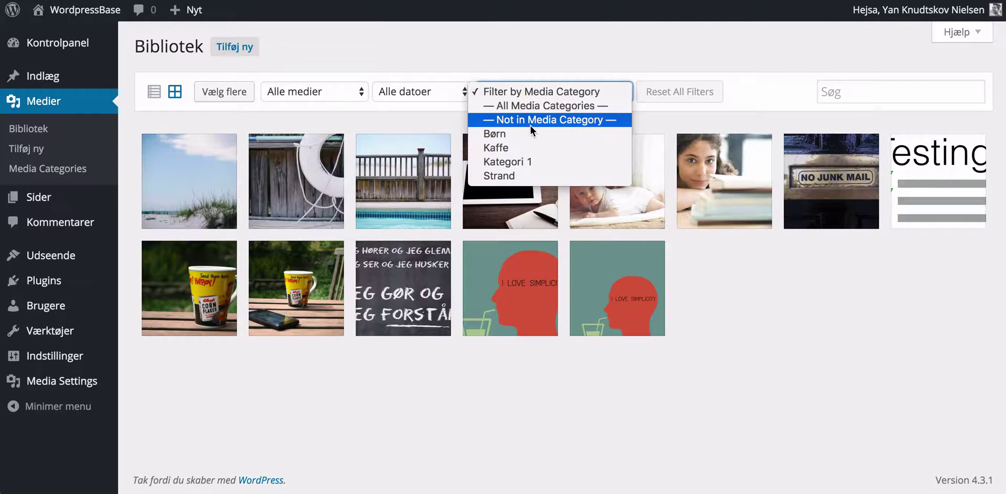
left_click(532, 51)
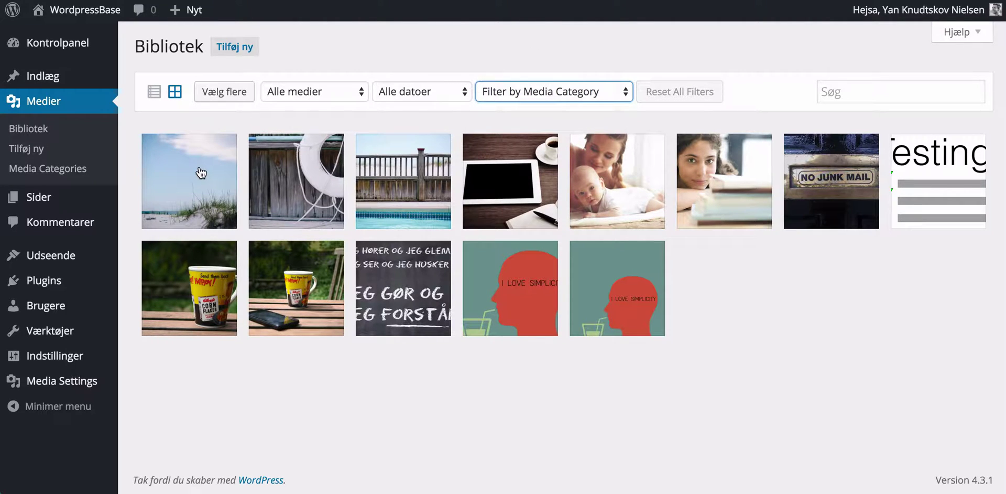
- Assign the beach dune photo in the media library to the Strand category
left_click(200, 171)
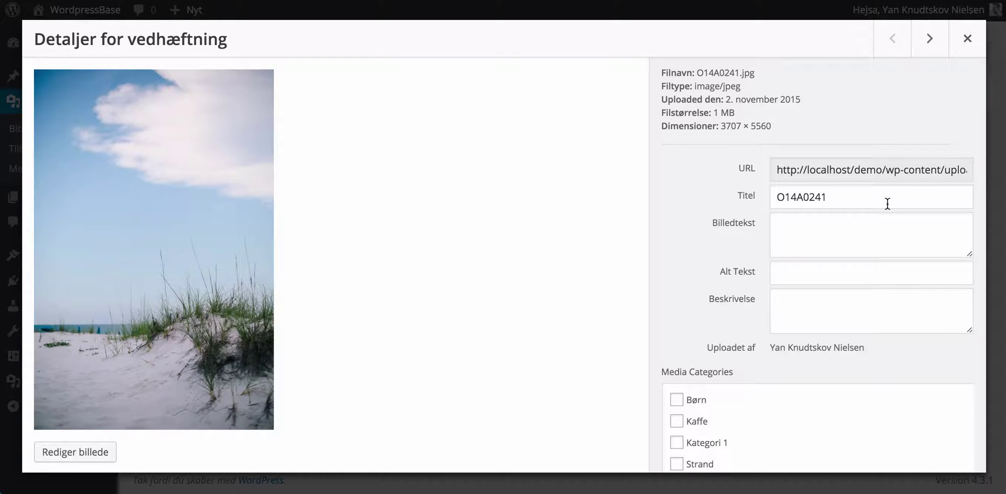
scroll(888, 203, "down", 2)
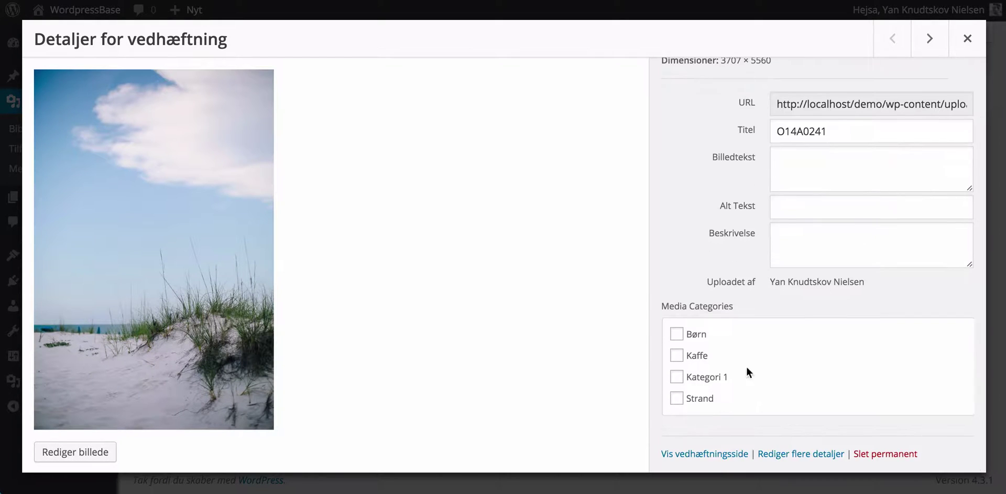
left_click(696, 398)
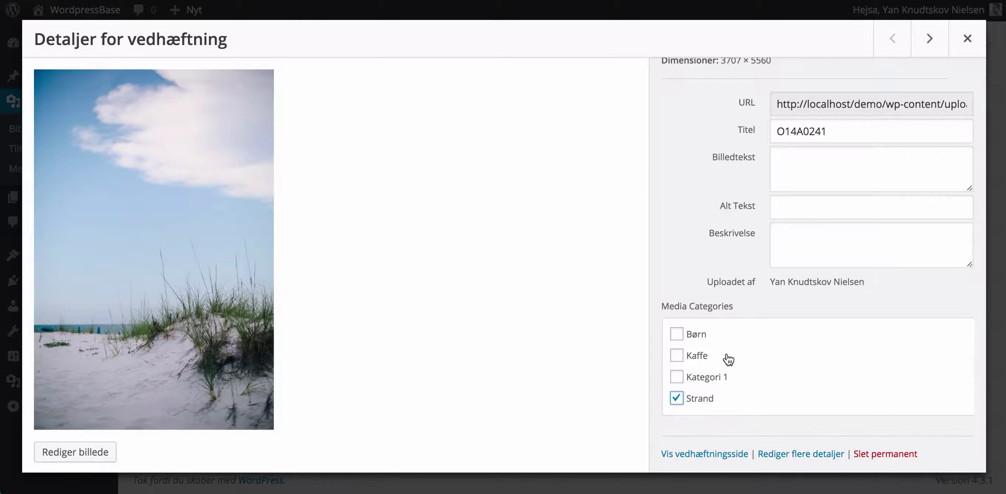
left_click(971, 41)
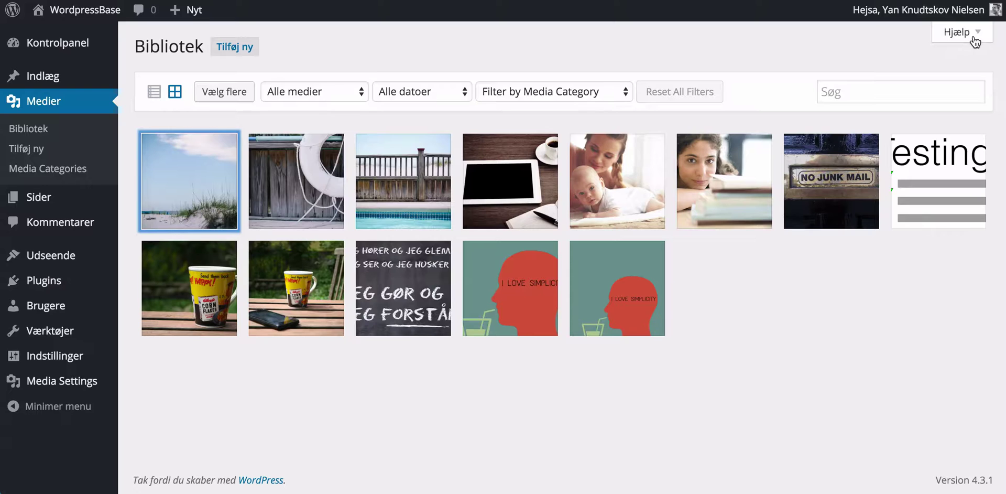
- Assign the lifebuoy photo and the photo of the fence by the pool to the Strand category
left_click(337, 178)
scroll(773, 312, "down", 2)
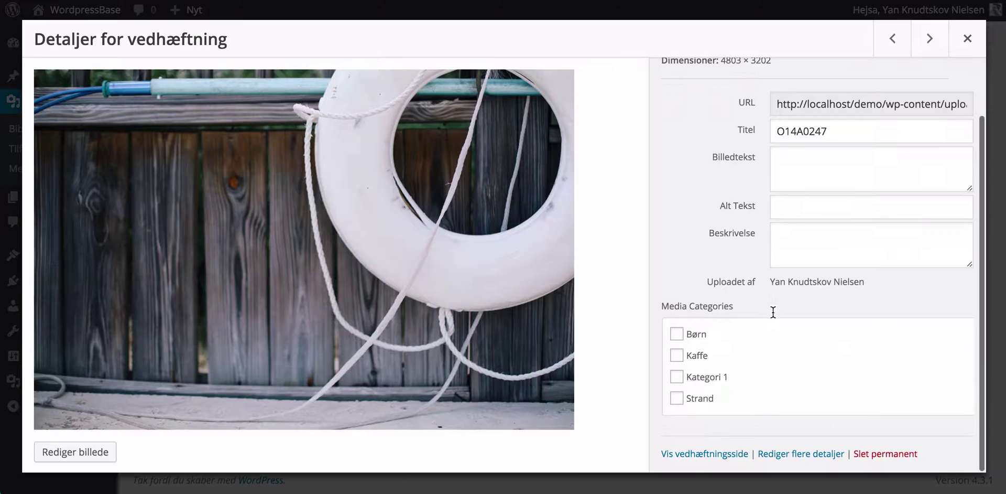
left_click(701, 399)
left_click(969, 40)
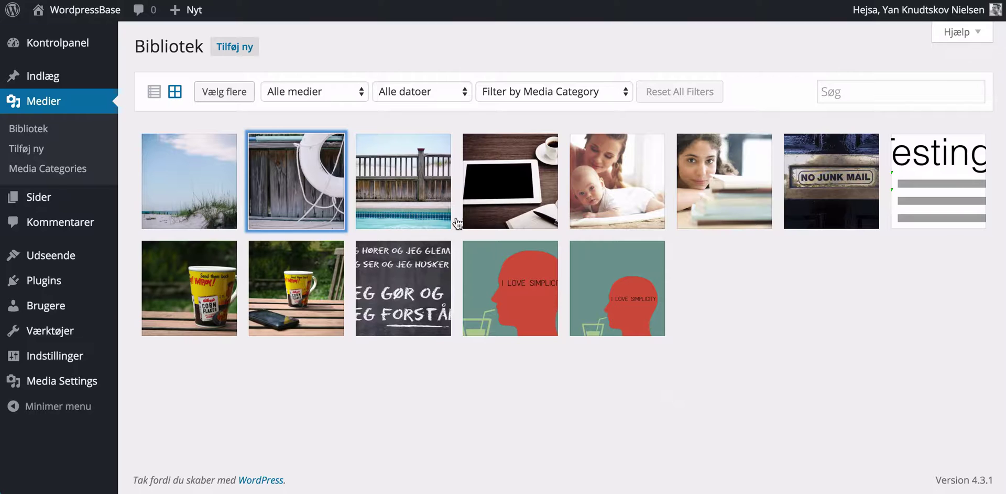
left_click(435, 196)
scroll(754, 391, "down", 2)
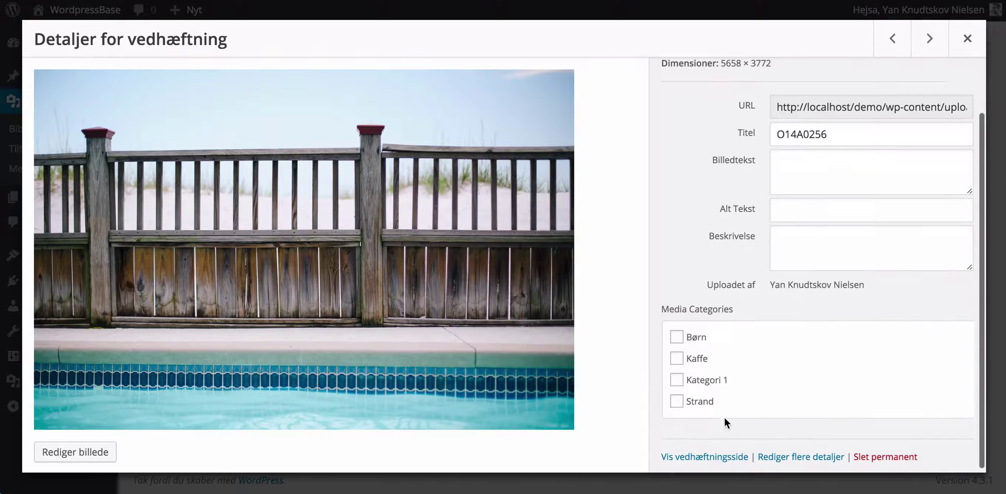
left_click(708, 405)
left_click(968, 40)
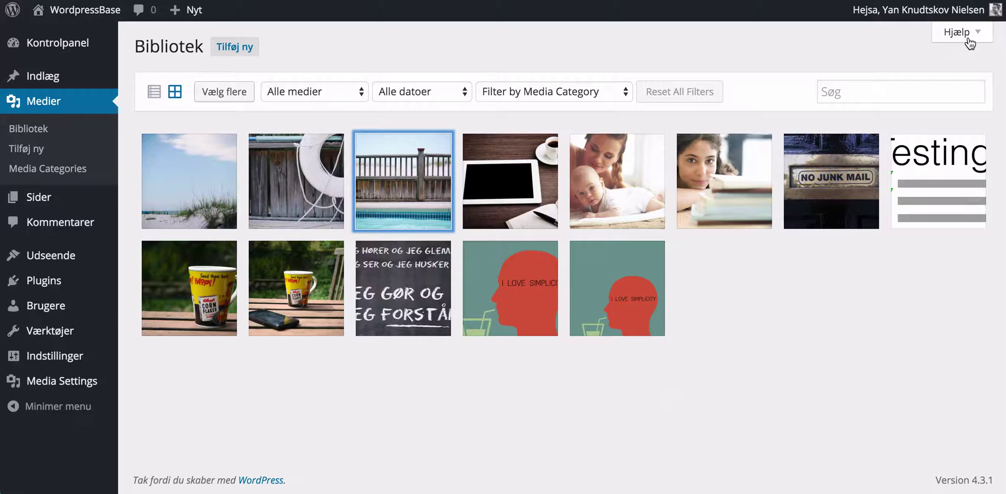
- Assign the mother with baby photo to the Børn category and the tablet with coffee photo to Kaffe
left_click(606, 200)
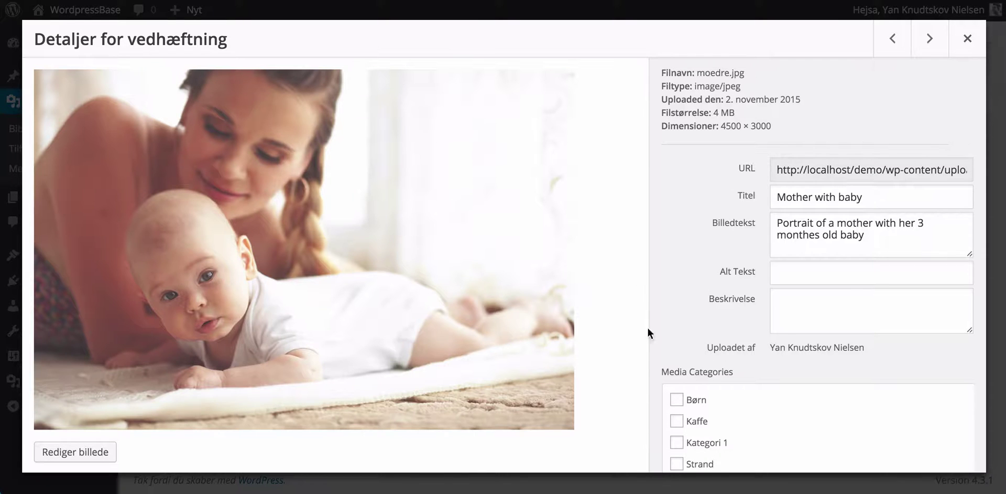
left_click(677, 399)
left_click(967, 38)
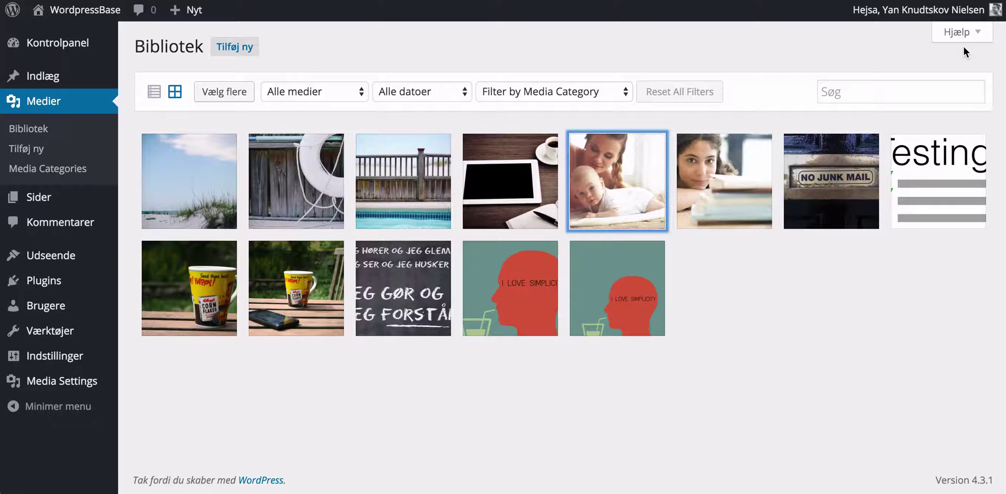
left_click(524, 195)
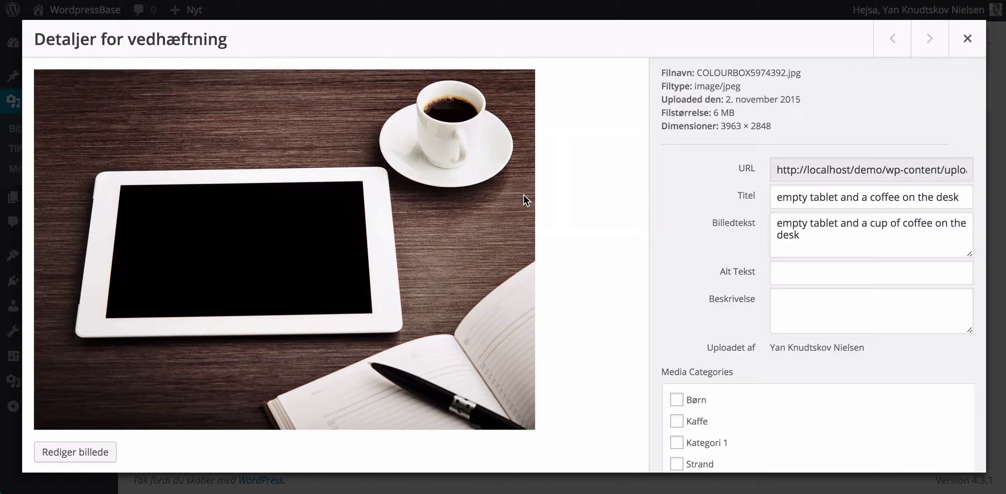
left_click(699, 421)
left_click(969, 39)
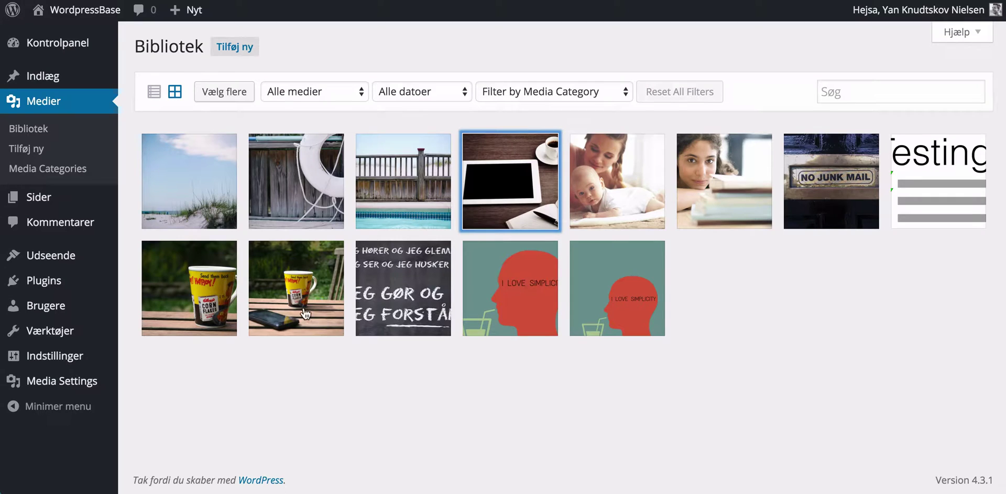
- Assign the photo of the yellow mug beside the phone to the Kategori 1 category
left_click(303, 312)
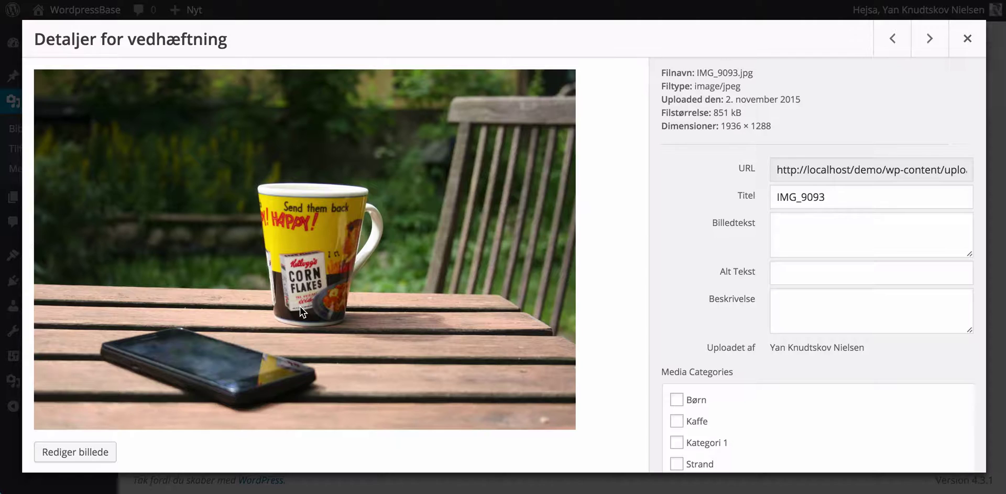
left_click(698, 443)
left_click(968, 38)
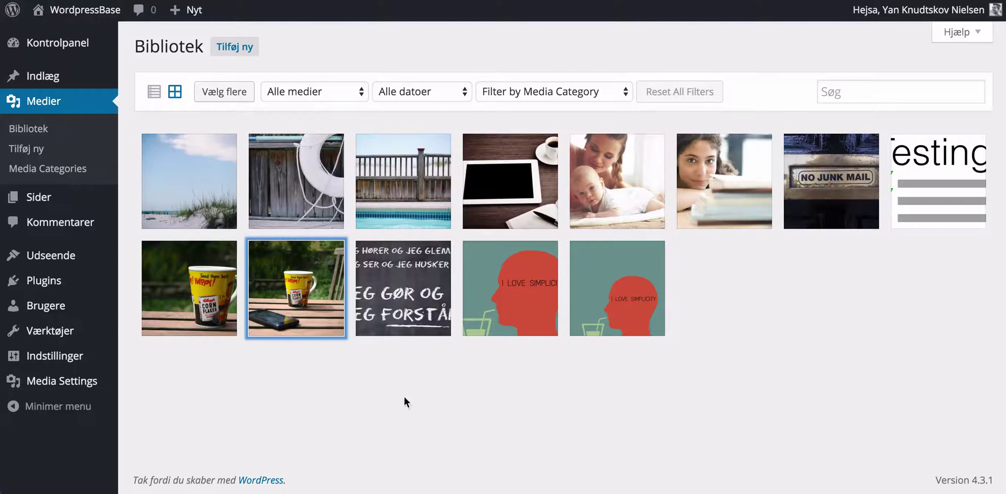
- Assign the chalkboard quote image to the Kategori 1 category and choose a media category for the simplify-cut image
left_click(410, 331)
left_click(681, 442)
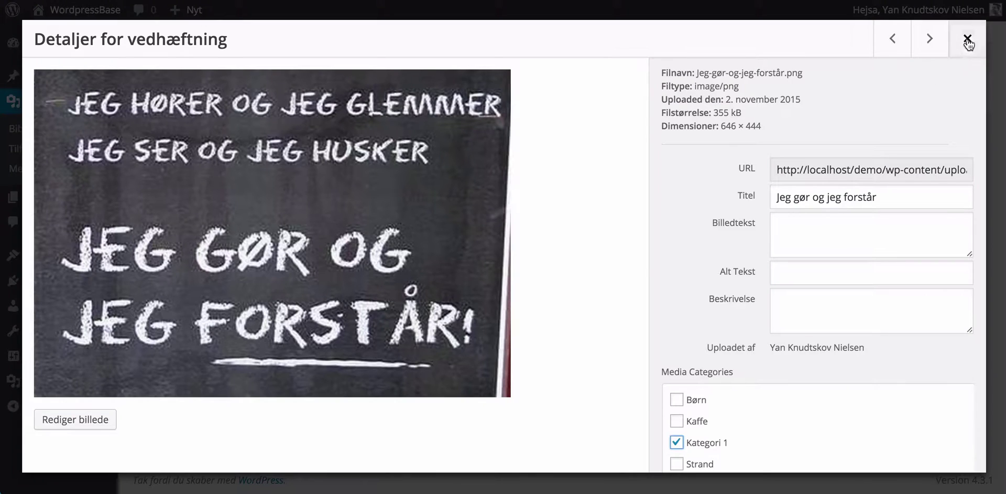
left_click(967, 37)
left_click(509, 322)
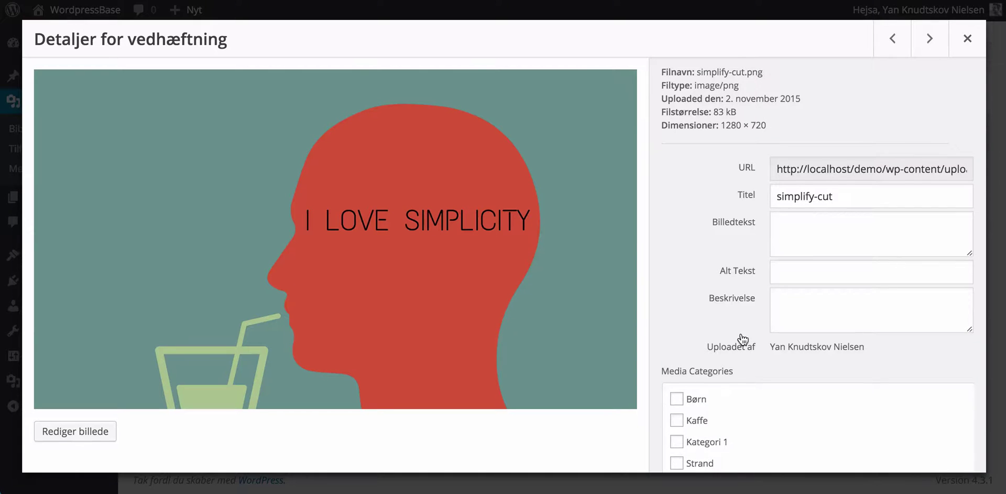
scroll(713, 387, "down", 2)
left_click(712, 382)
left_click(968, 38)
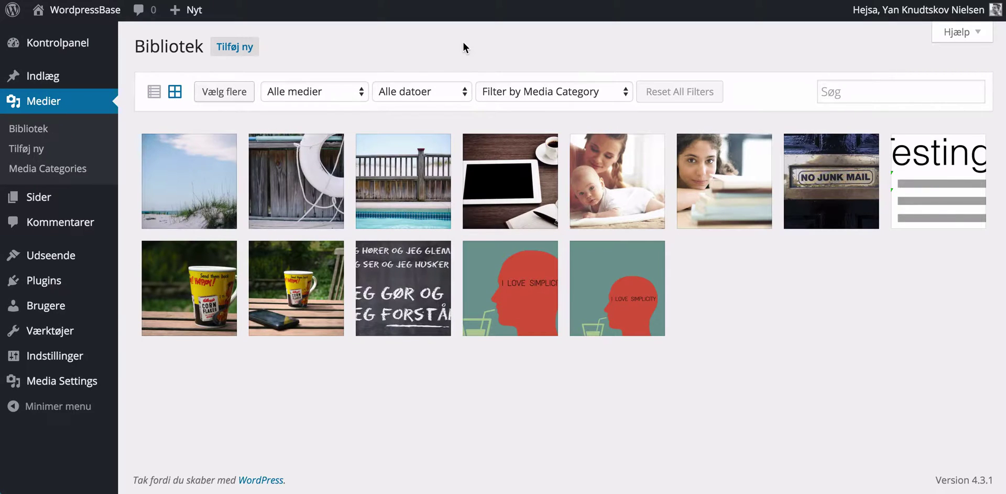
- Filter the media library by the Kaffe category, and after viewing it switch the filter to Strand
left_click(514, 89)
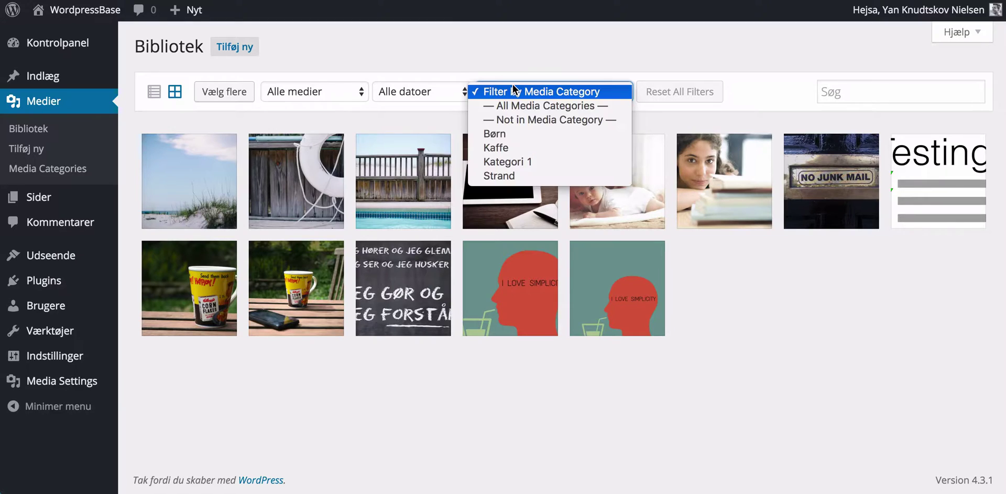
left_click(509, 148)
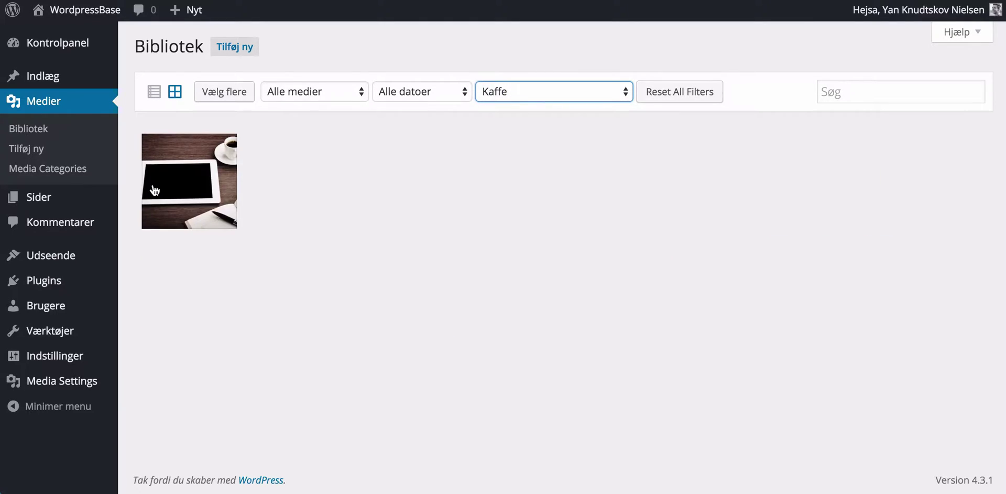
left_click(544, 96)
left_click(529, 120)
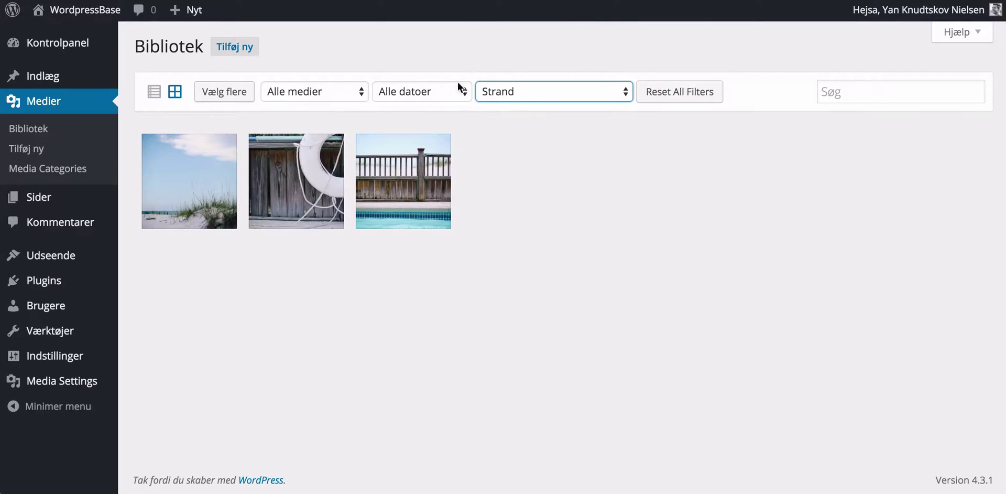
- Review the choices offered by the date filter and the media type filter in the library
left_click(430, 87)
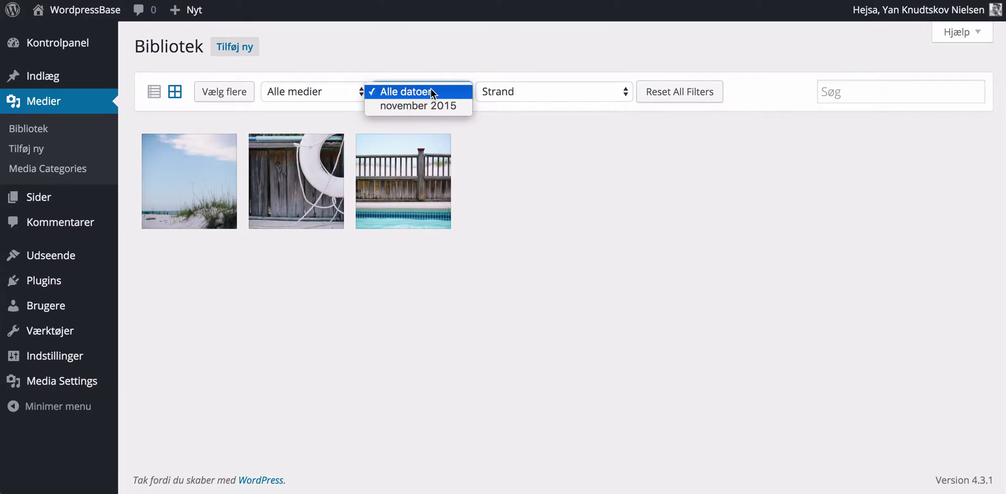
left_click(348, 52)
left_click(316, 94)
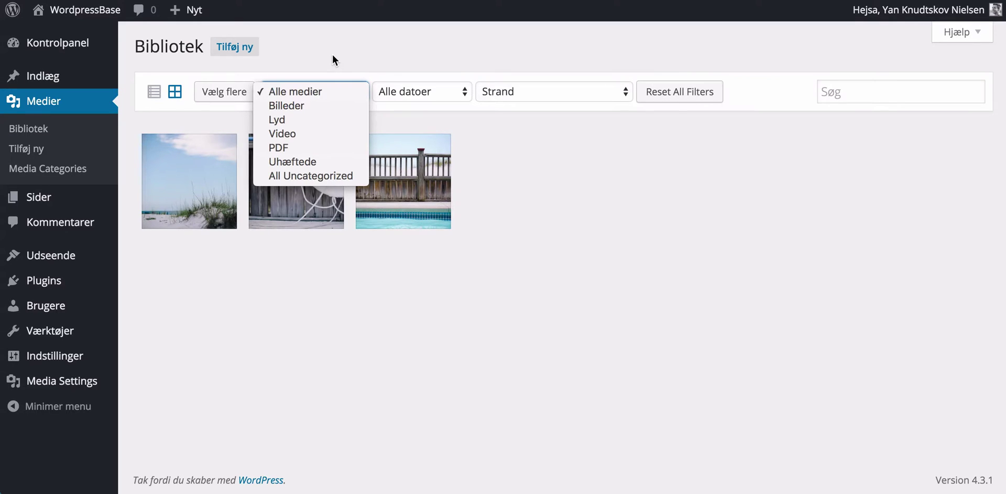
left_click(678, 216)
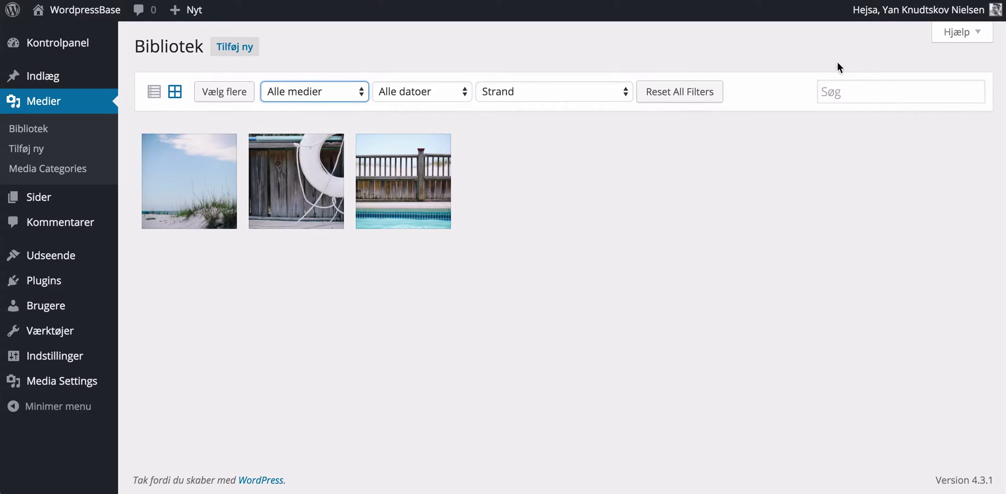
left_click(320, 97)
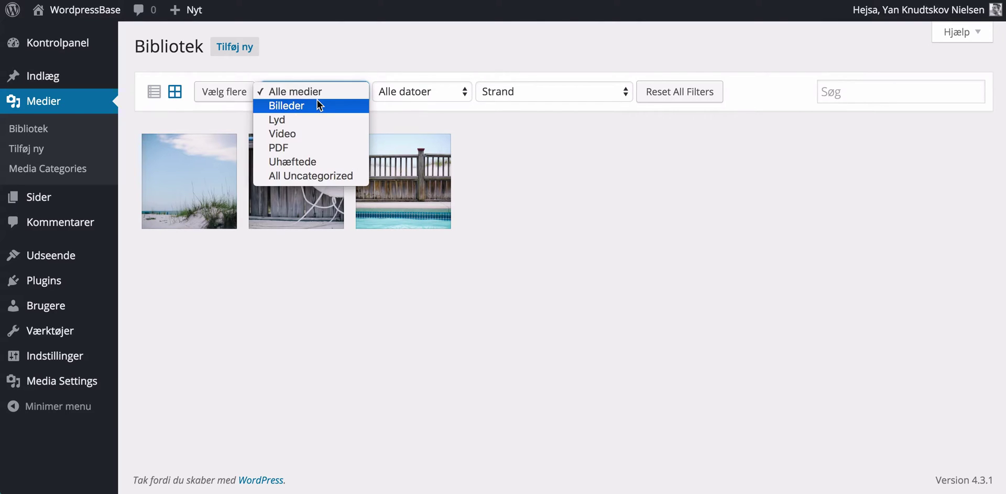
left_click(362, 64)
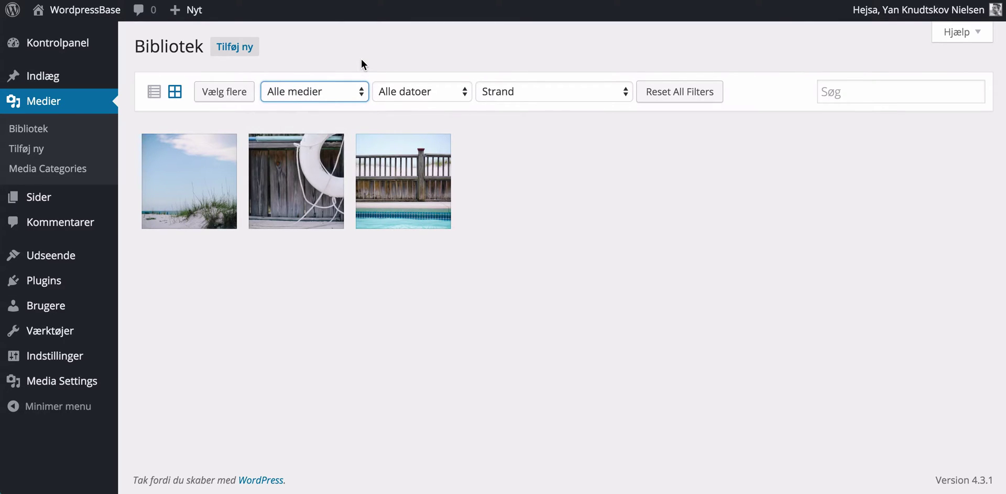